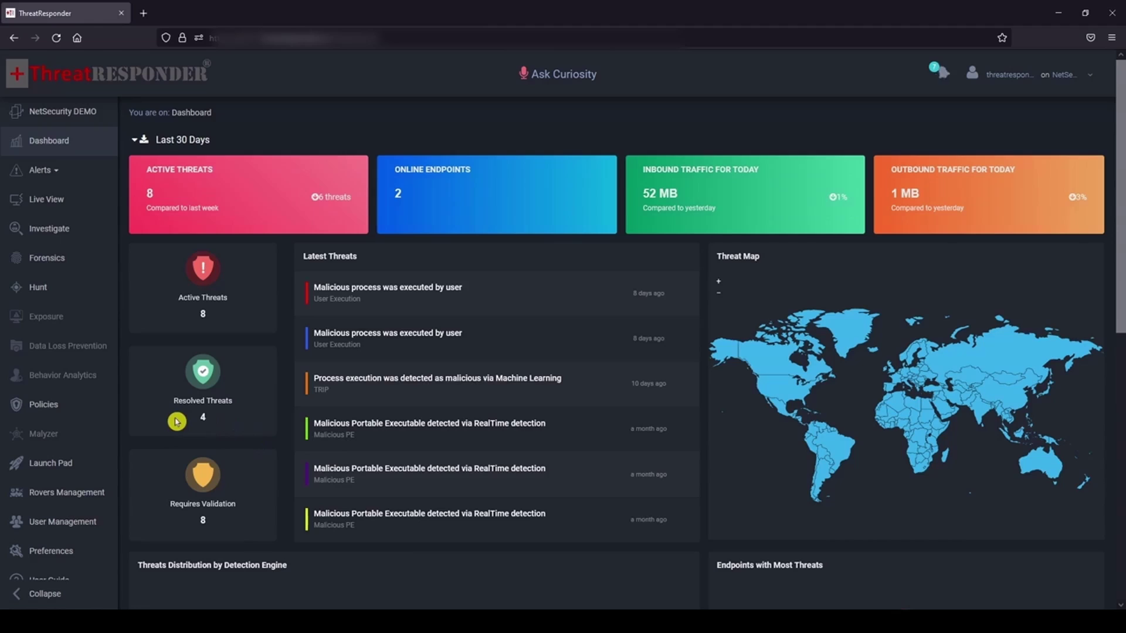
Switch the Default group's detection policy to Detect (Alerts Only) and save it
left_click(54, 408)
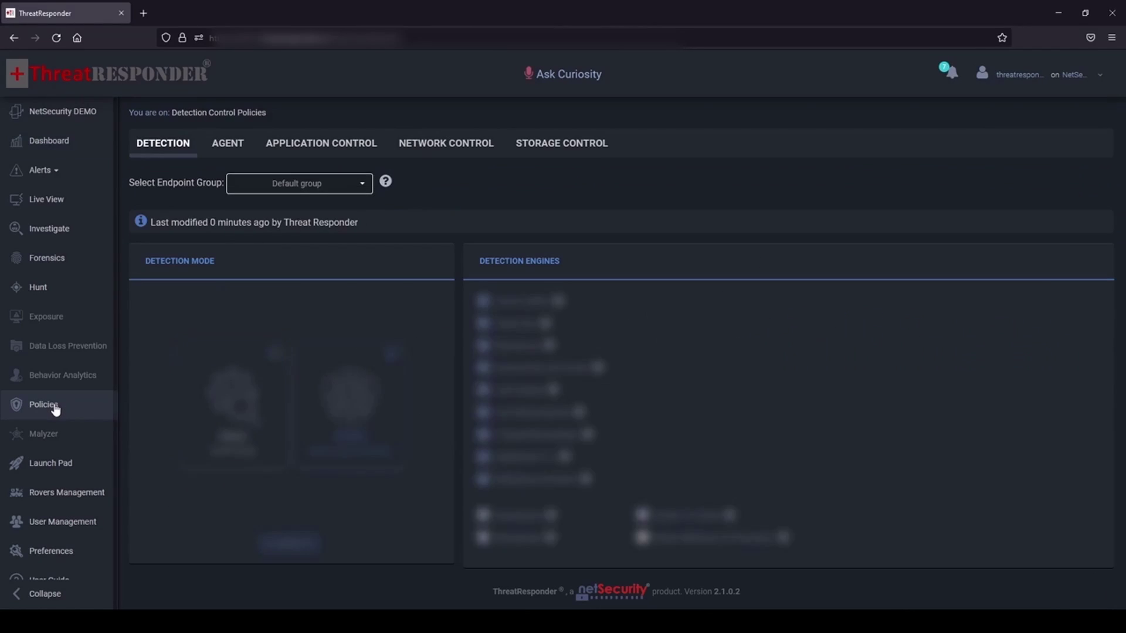
left_click(275, 355)
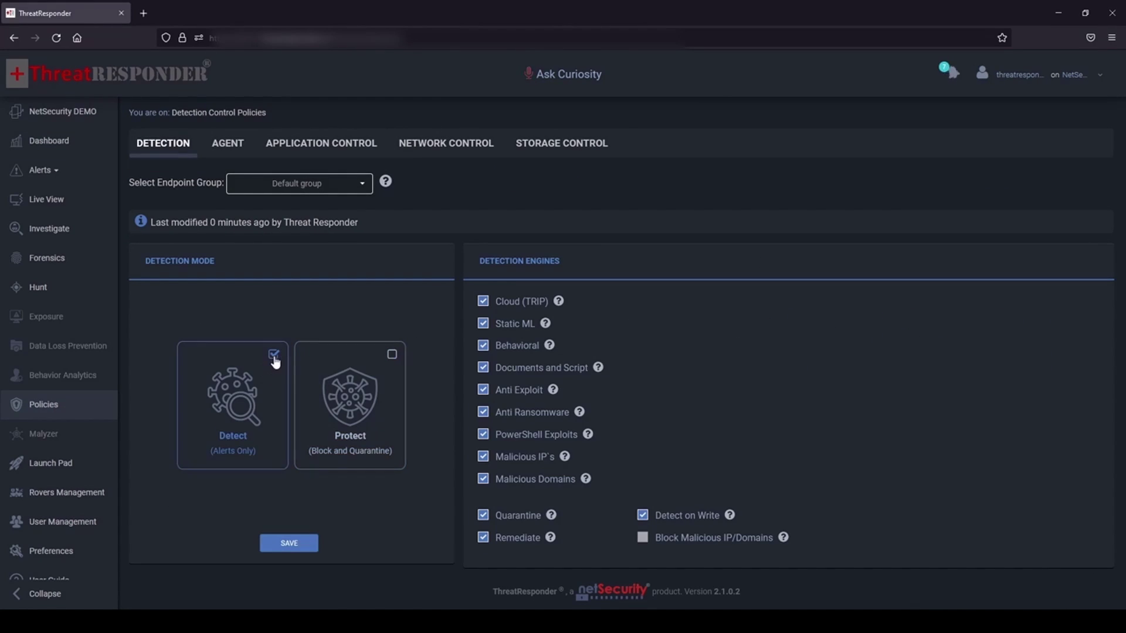
left_click(288, 544)
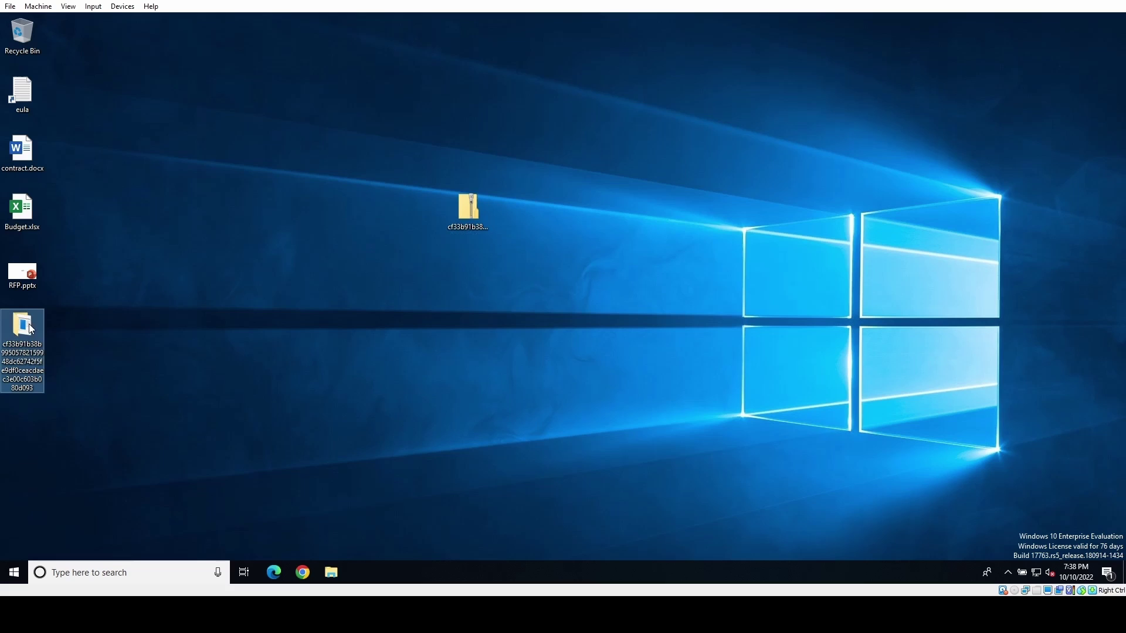
Open the hash-named desktop folder and select the application file inside it
double_click(23, 326)
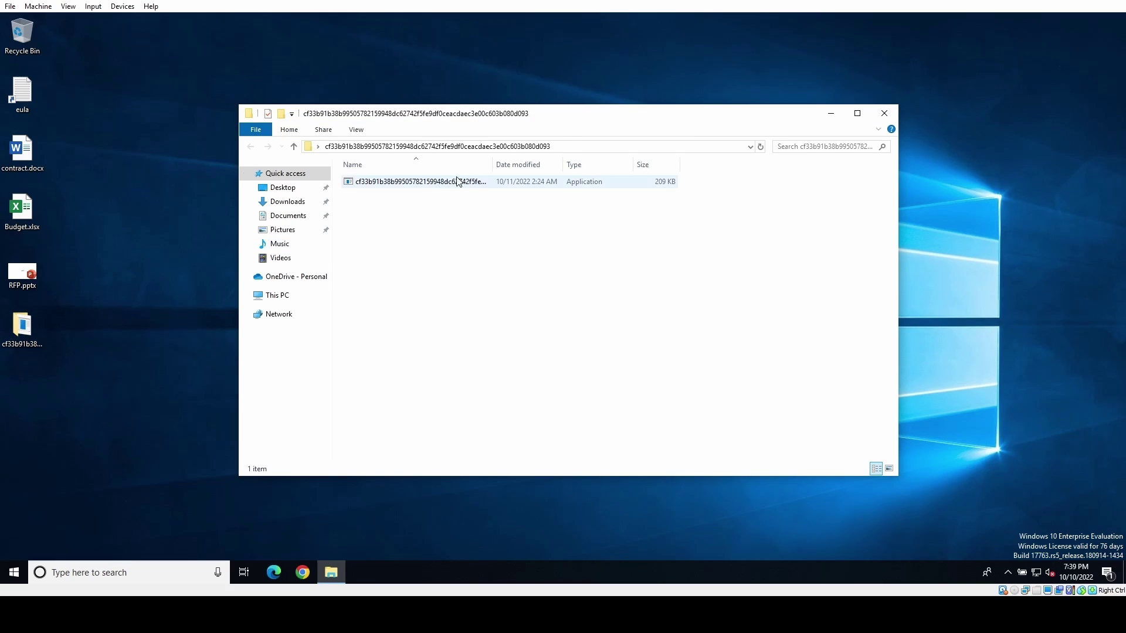
left_click(410, 187)
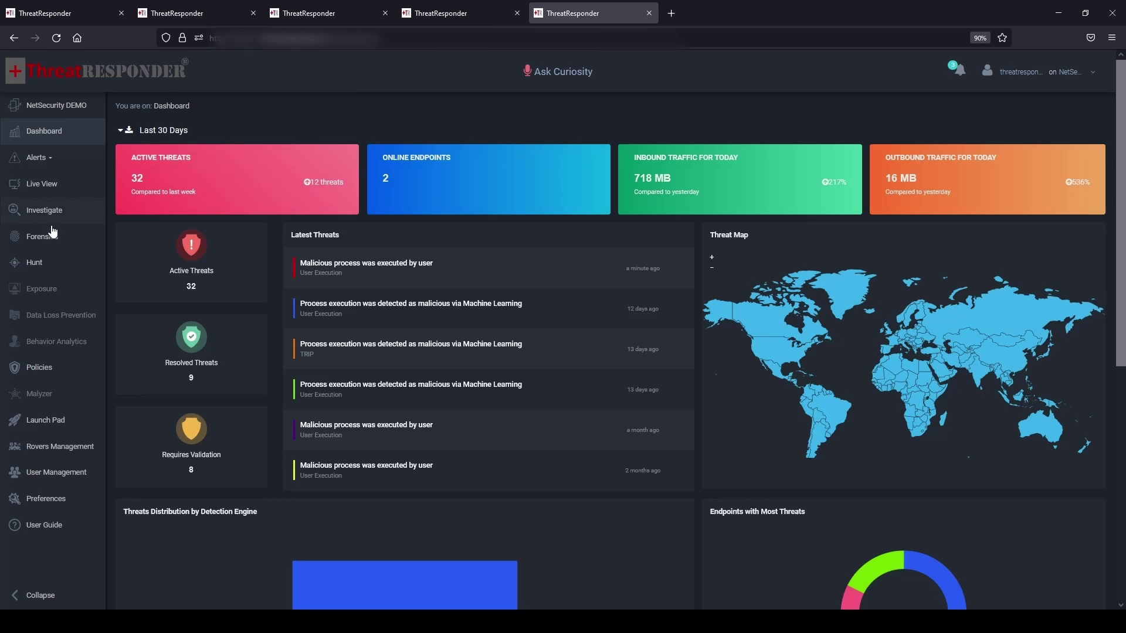
Create a forensic investigation named 'Forensic Investigation - 202210' describing unknown threats, and proceed to endpoints
left_click(52, 238)
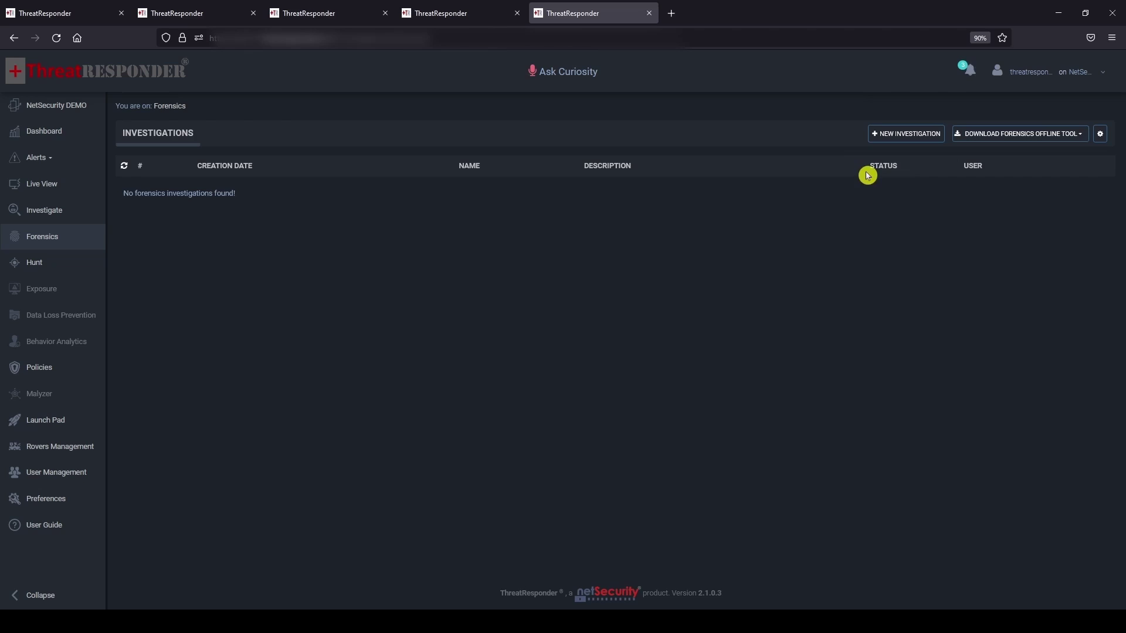
left_click(903, 139)
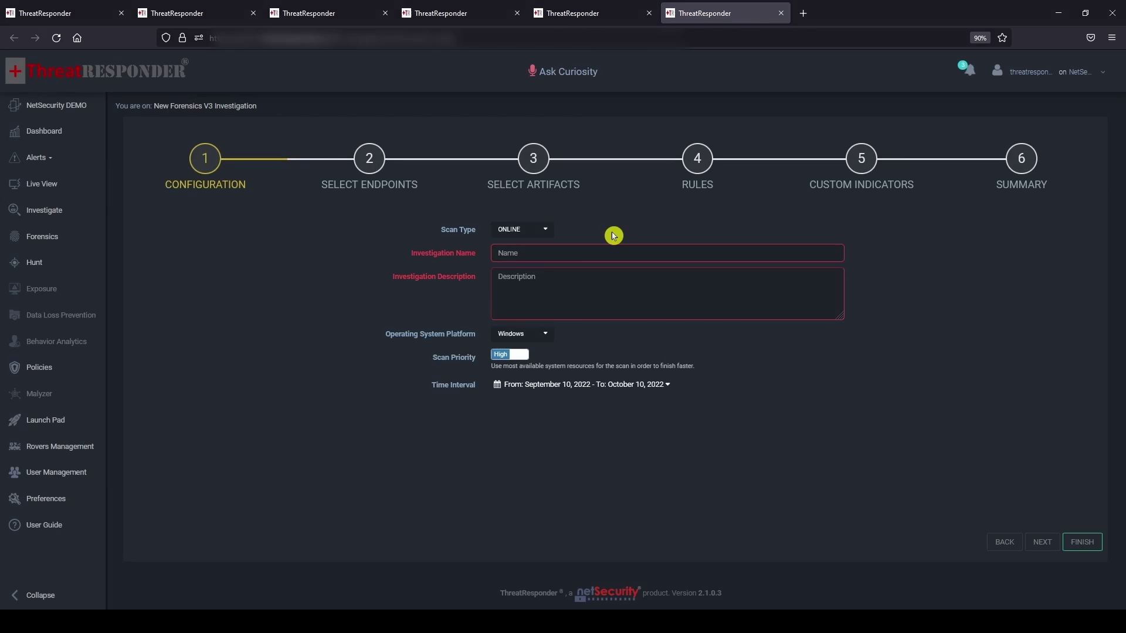
left_click(569, 256)
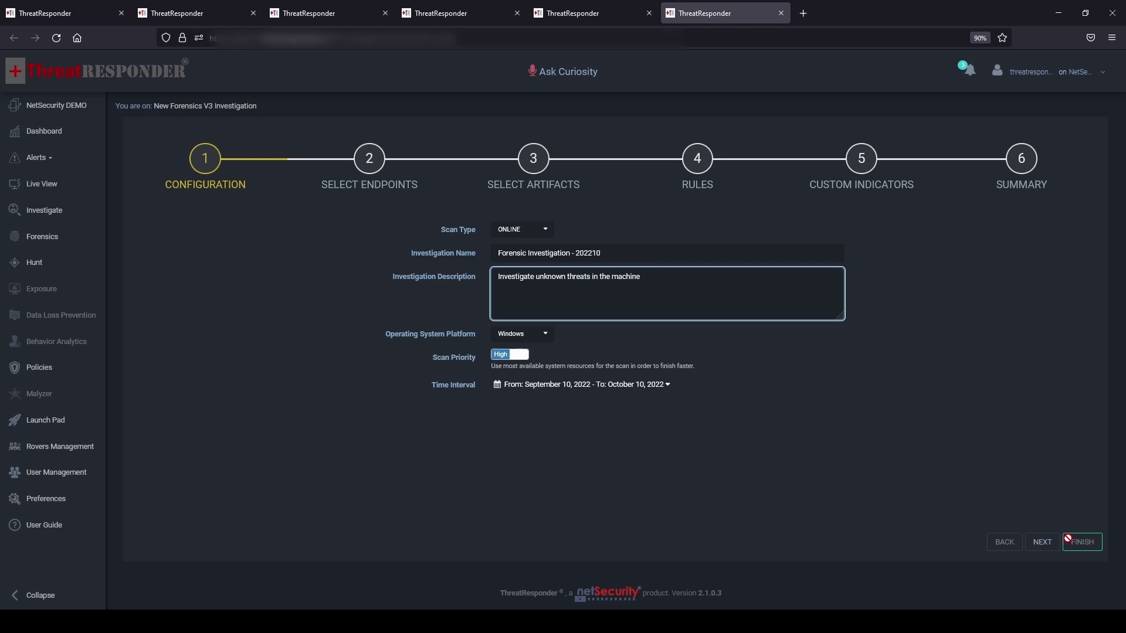
left_click(1042, 542)
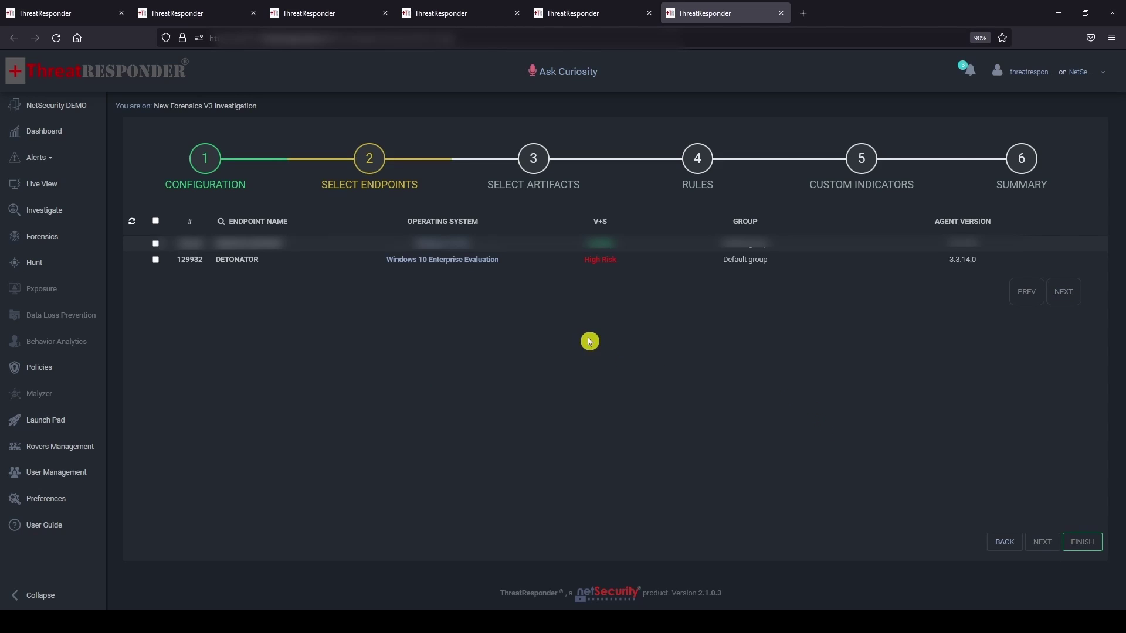
Select the DETONATOR endpoint, keep default artifacts, rules and indicators, and create the investigation
left_click(155, 261)
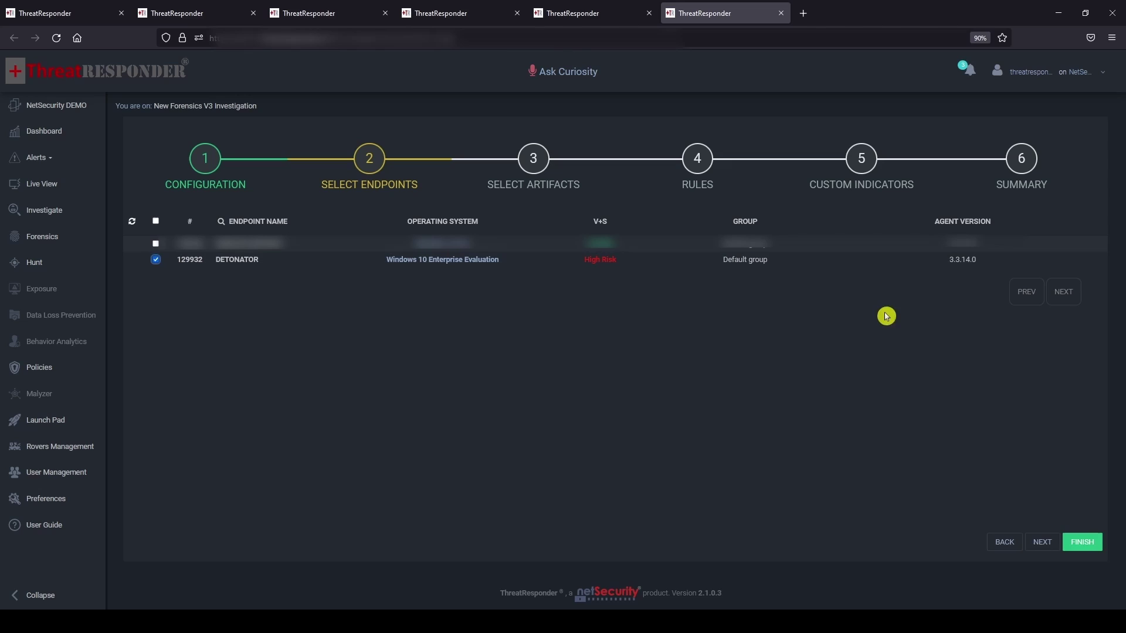
left_click(1043, 543)
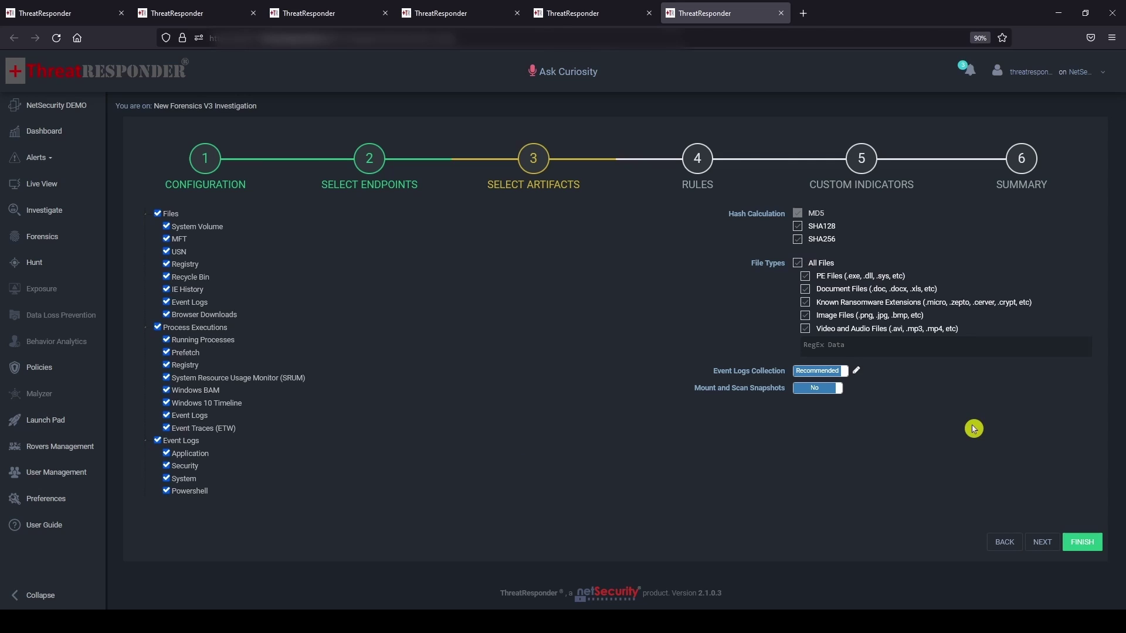
left_click(1049, 544)
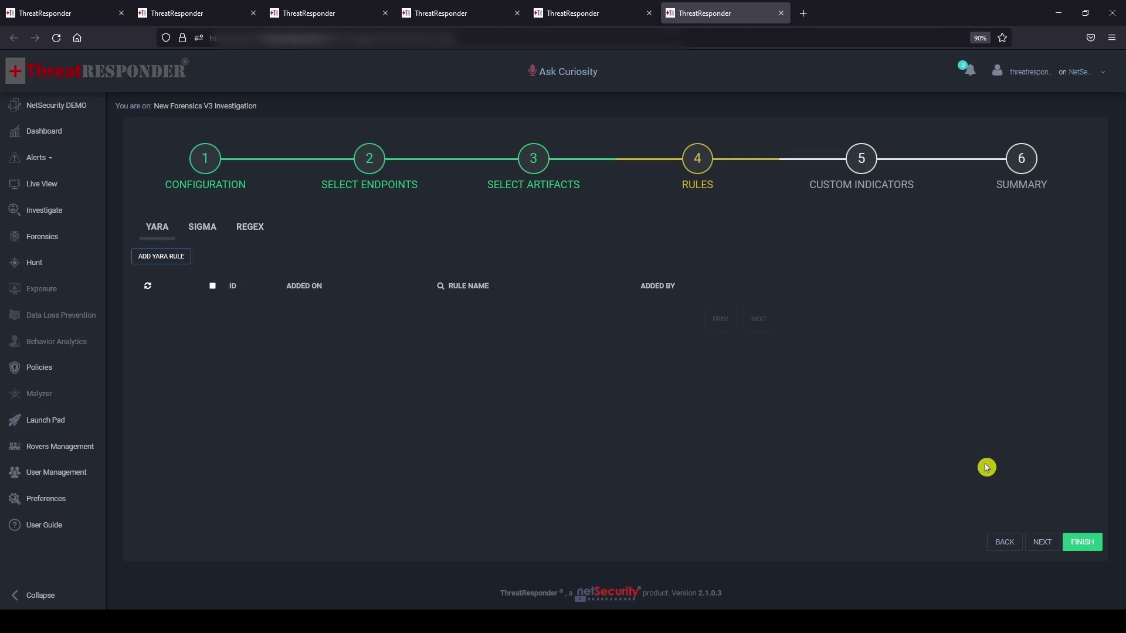
left_click(1044, 550)
left_click(1043, 545)
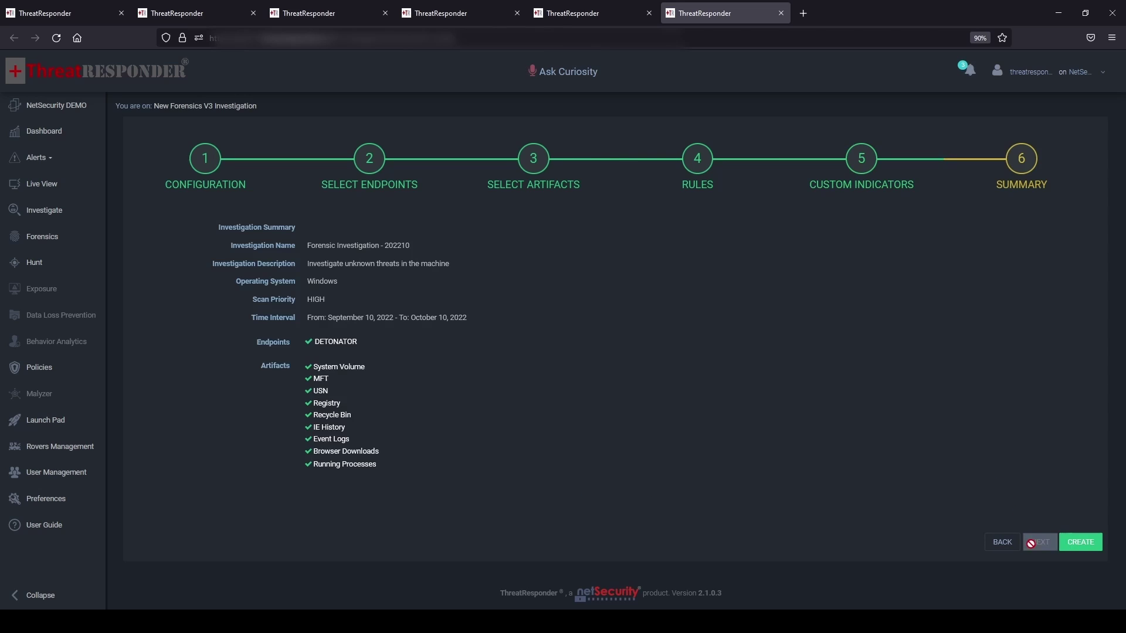
left_click(1082, 543)
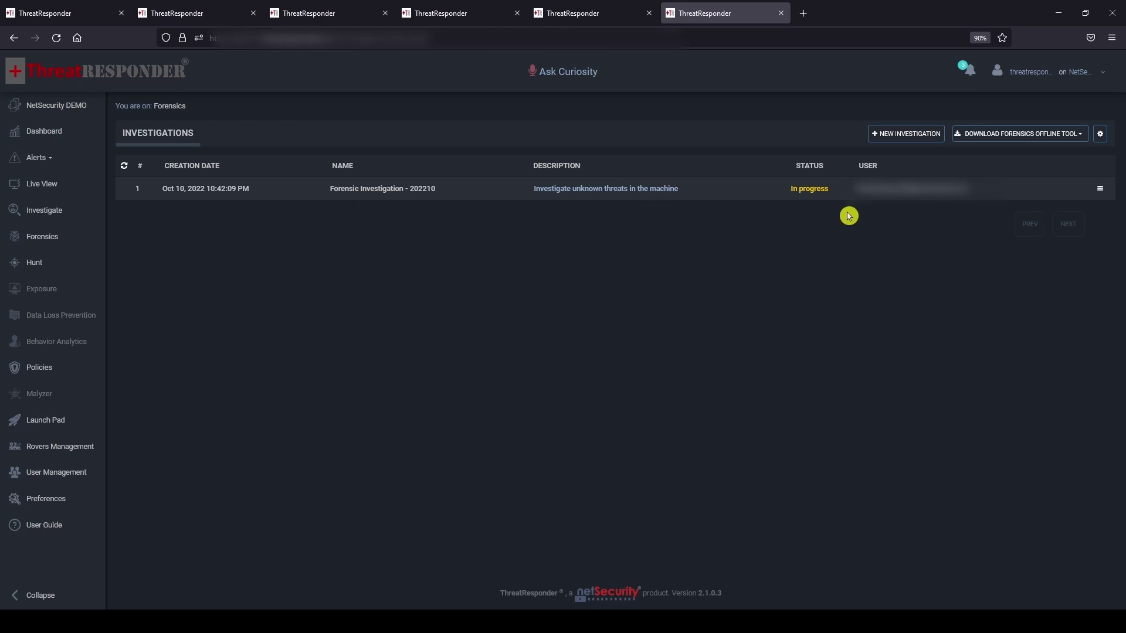
Close the investigation wizard with Ctrl+W to return to the Forensics list
key("ctrl+w")
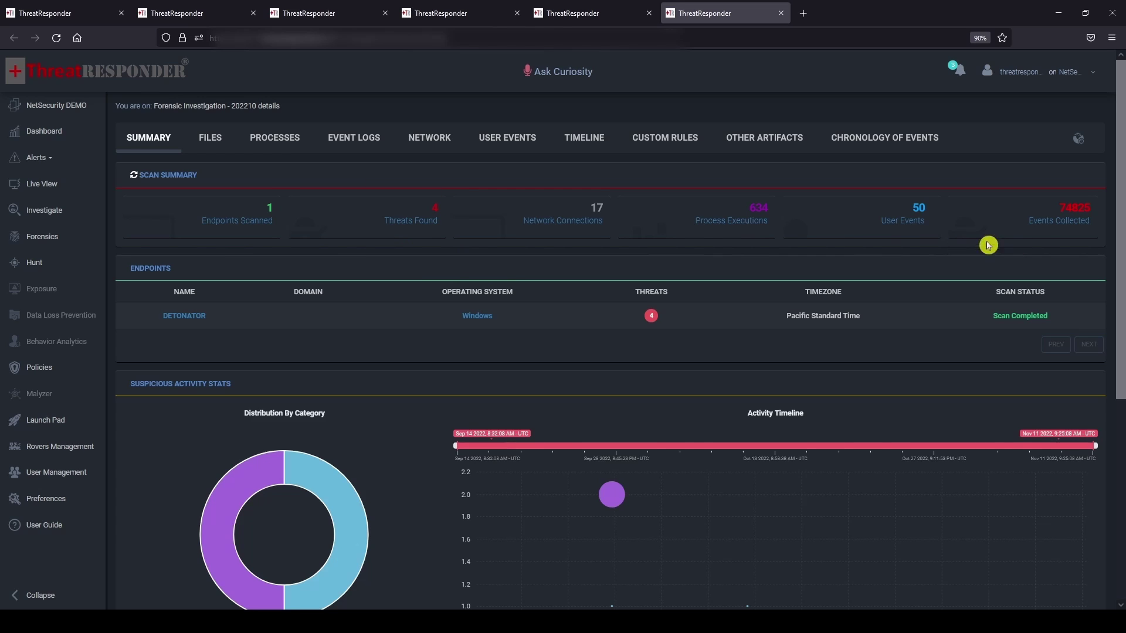
scroll(720, 331, "down", 3)
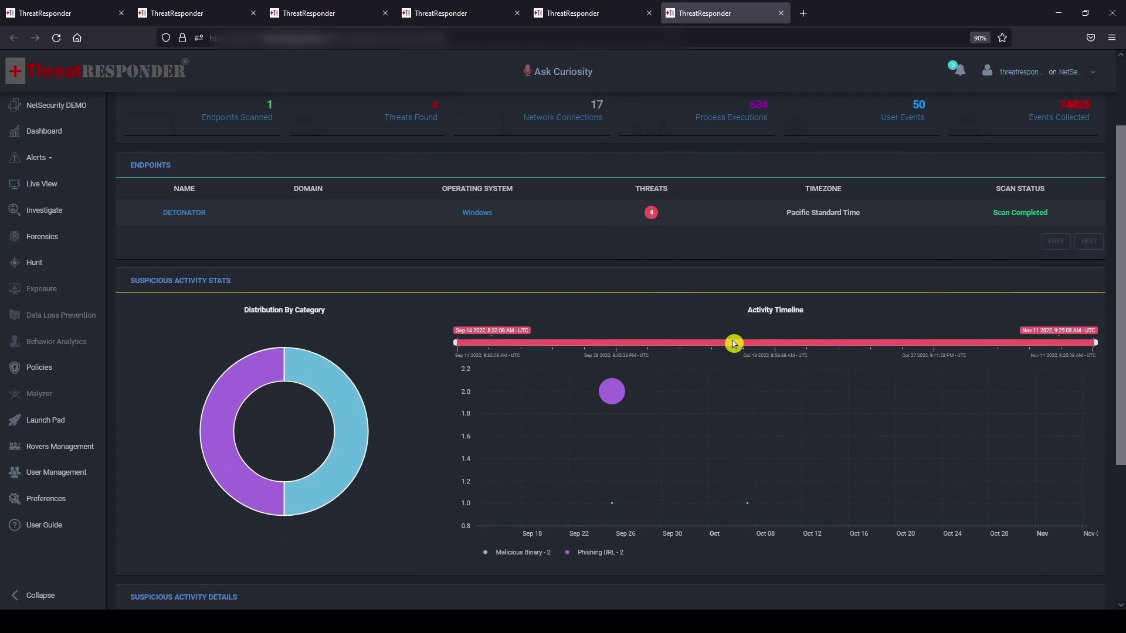
mouse_move(617, 312)
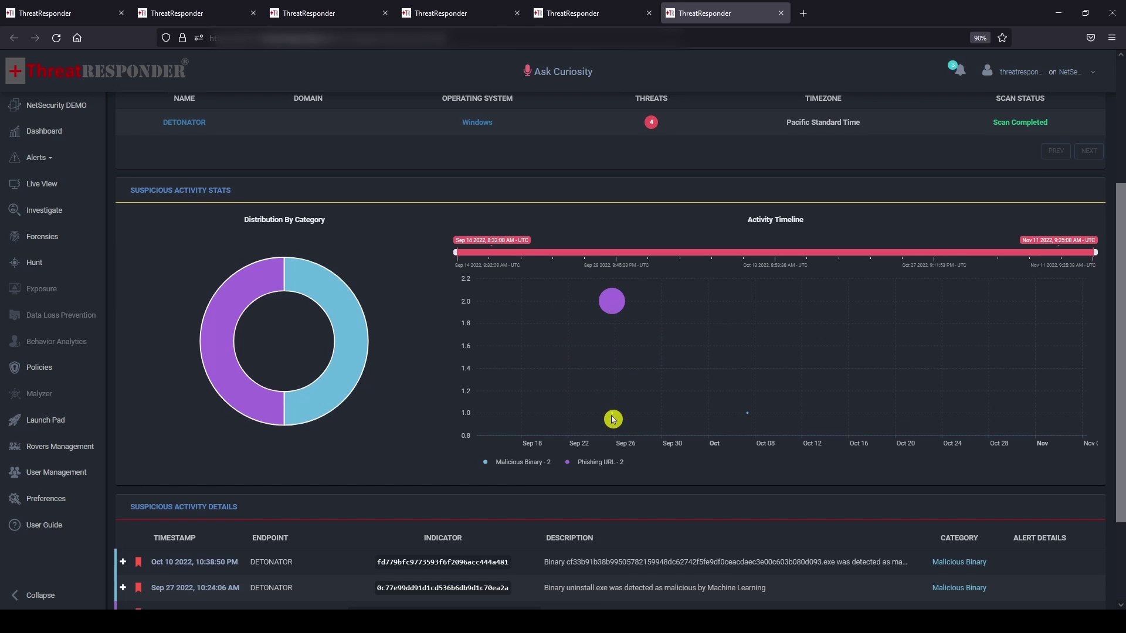
scroll(613, 419, "down", 2)
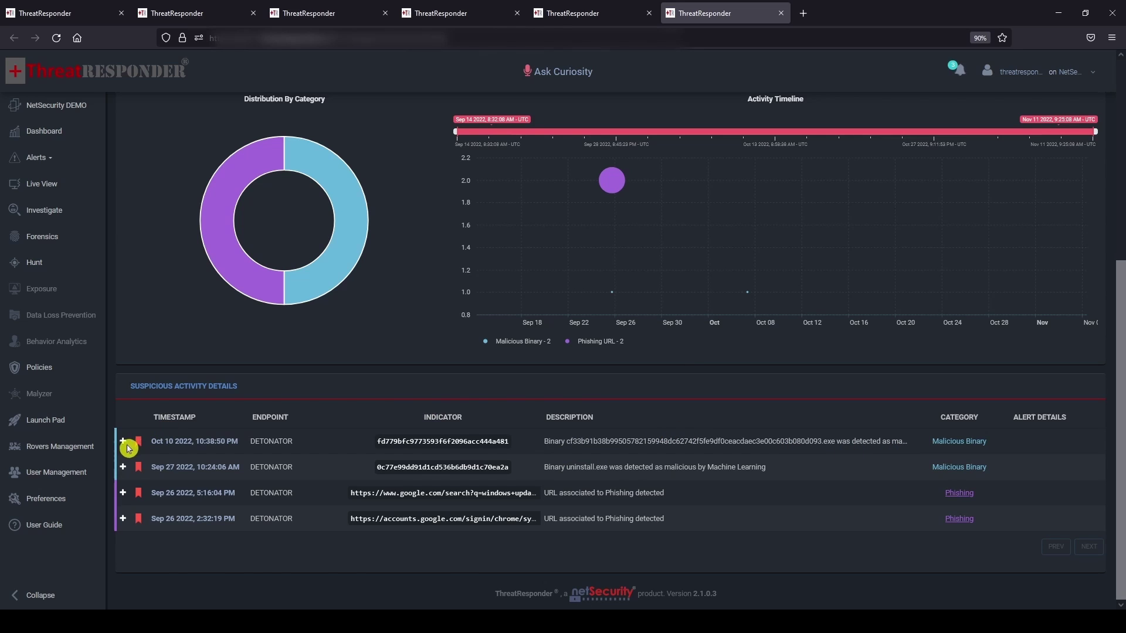
left_click(123, 441)
scroll(123, 449, "down", 2)
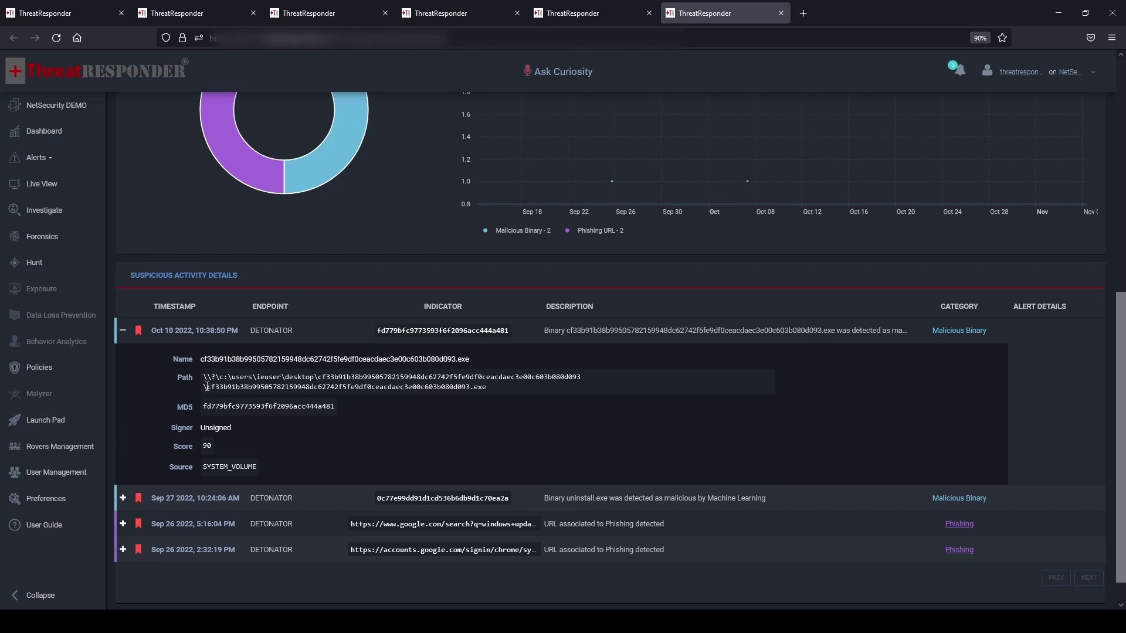
left_click_drag(228, 378, 433, 386)
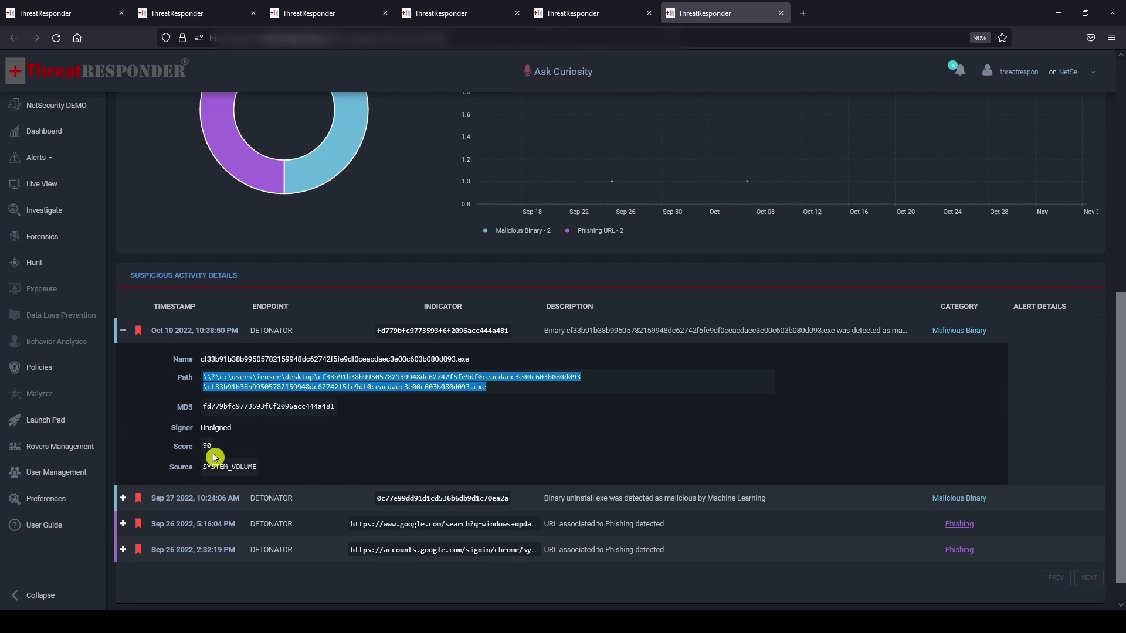
left_click(247, 441)
scroll(133, 467, "up", 5)
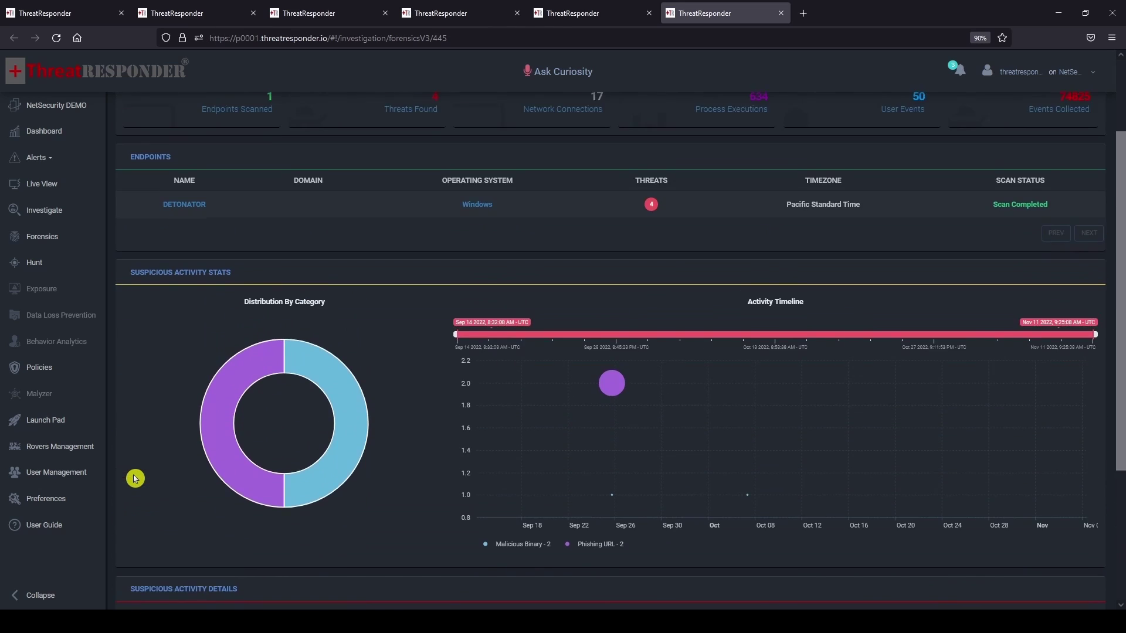
scroll(135, 479, "up", 2)
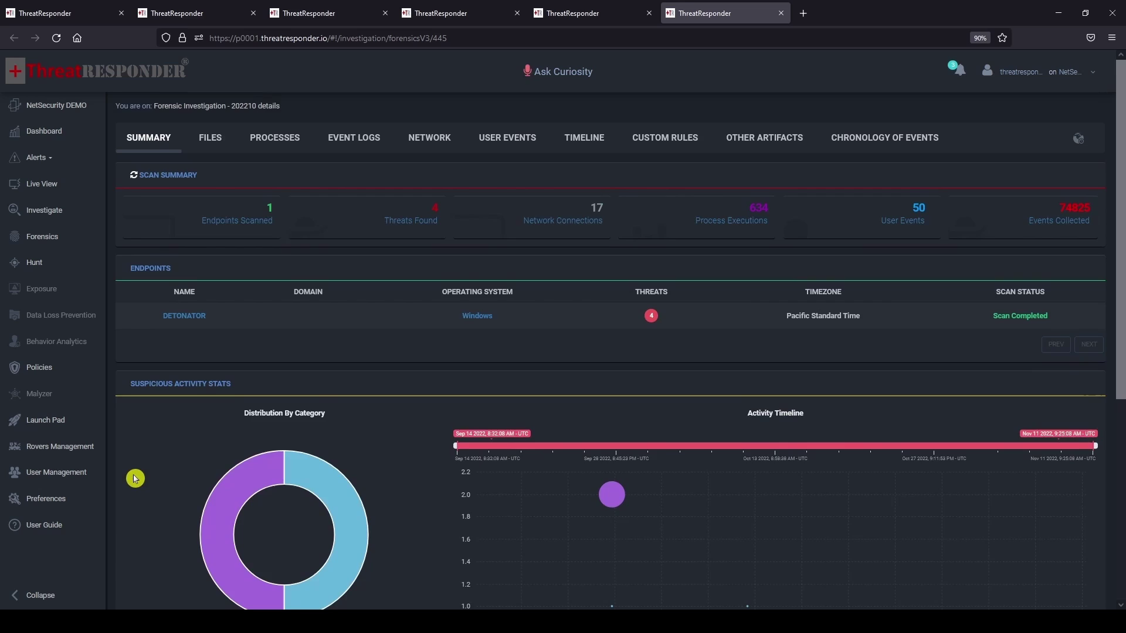
left_click(208, 139)
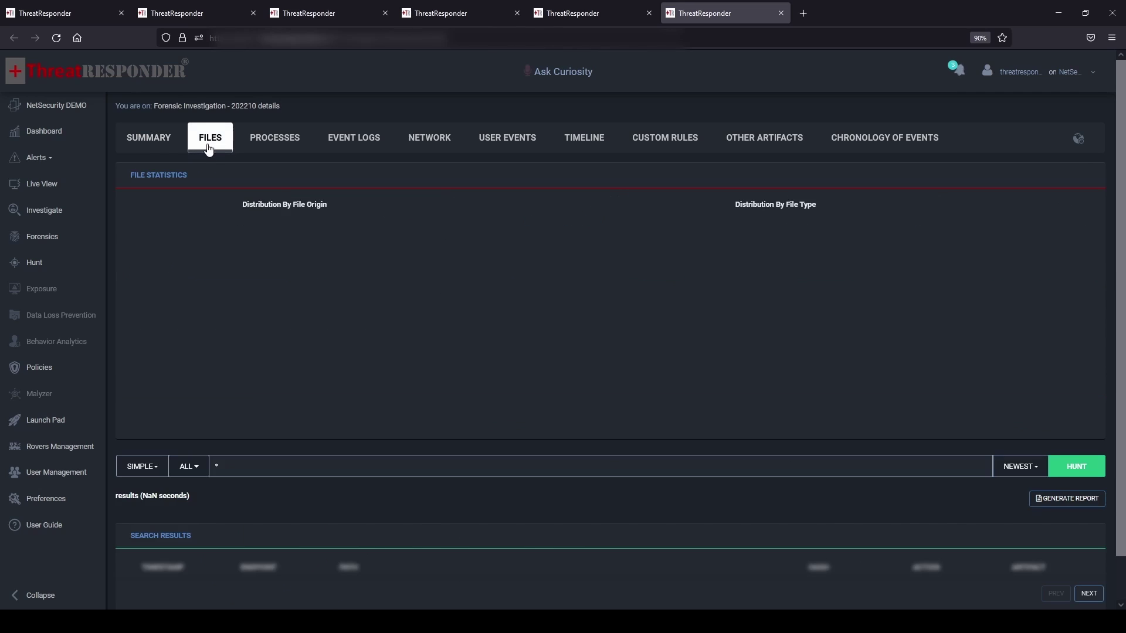
left_click(293, 150)
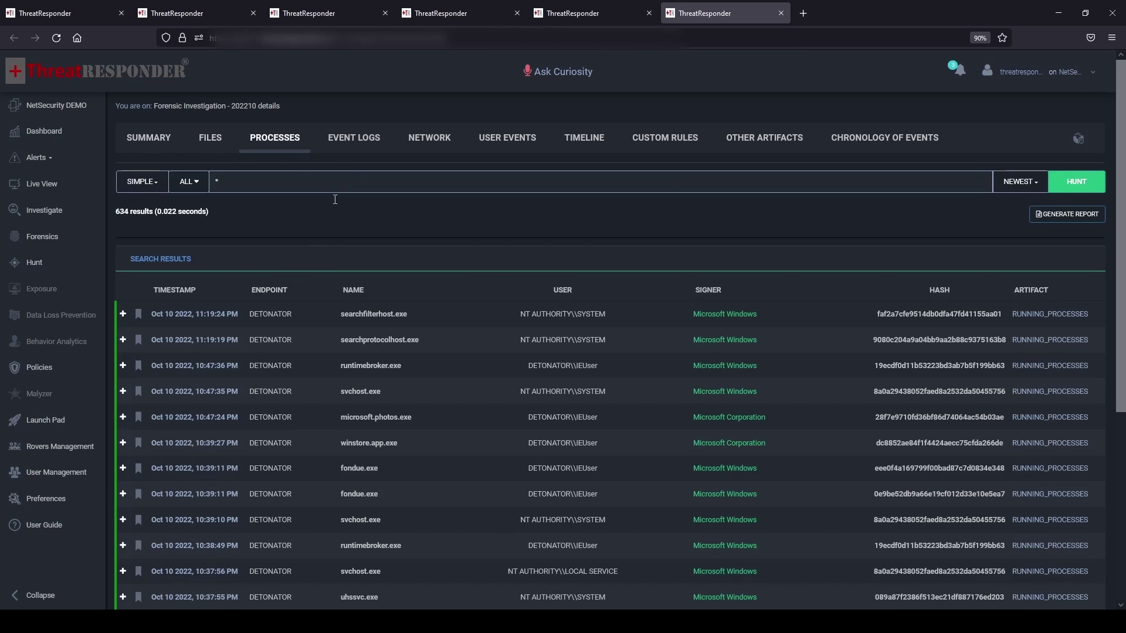
left_click(346, 146)
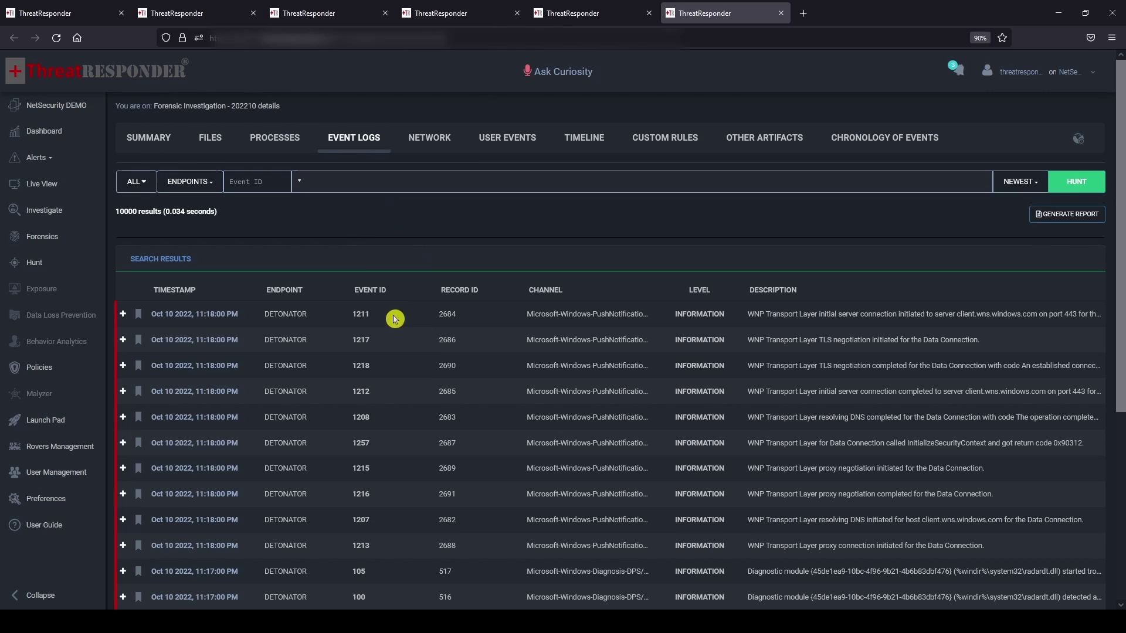
left_click(449, 152)
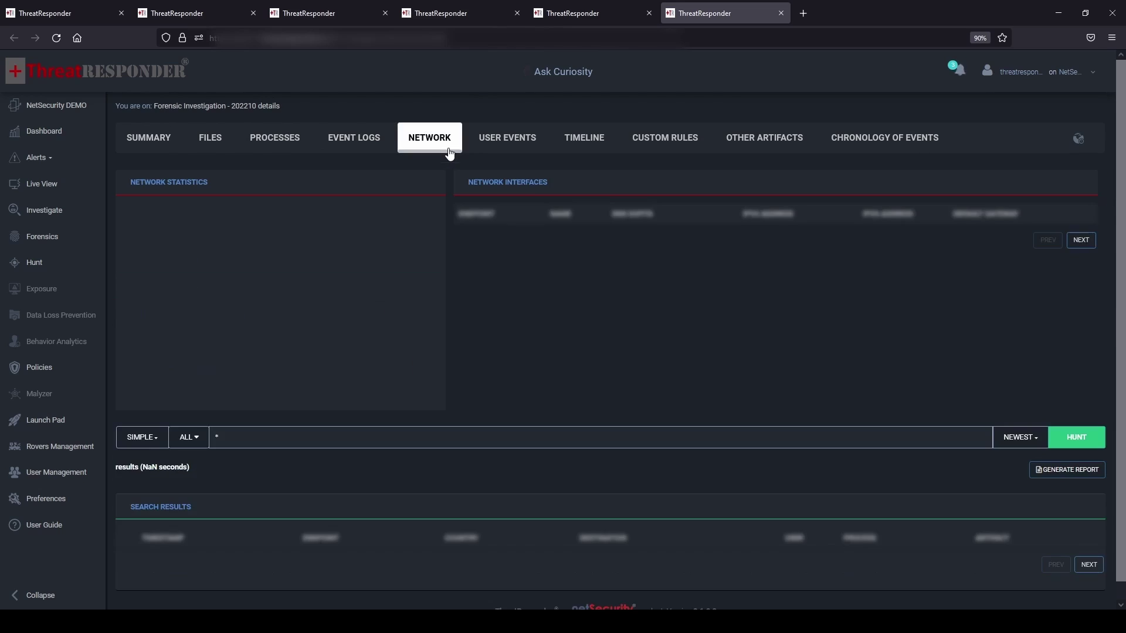
left_click(516, 150)
left_click(588, 148)
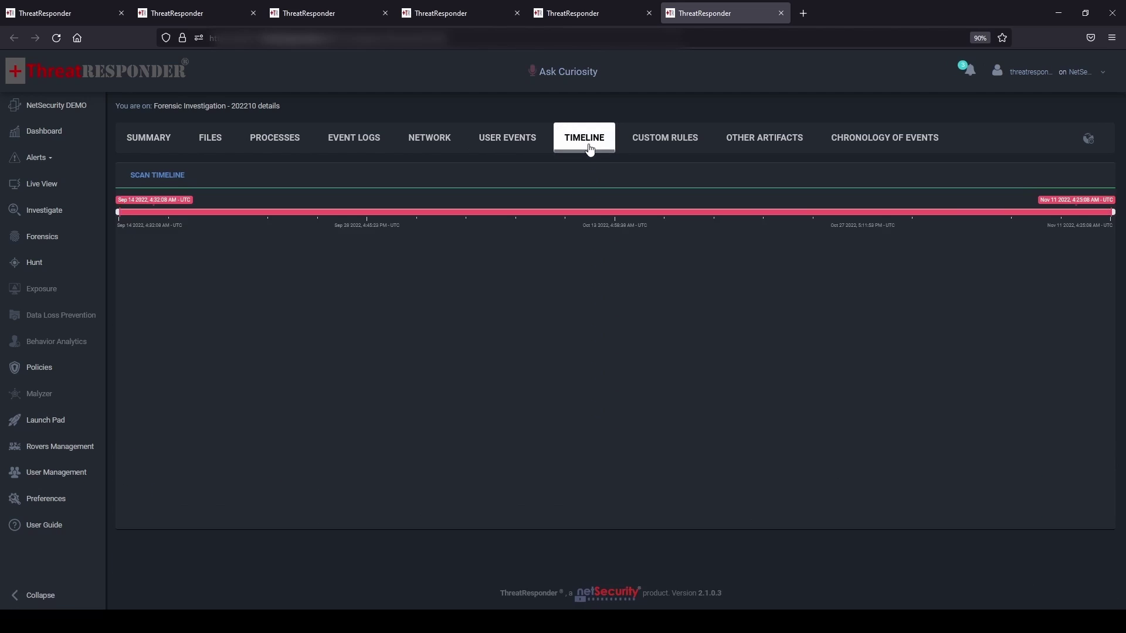
left_click(663, 142)
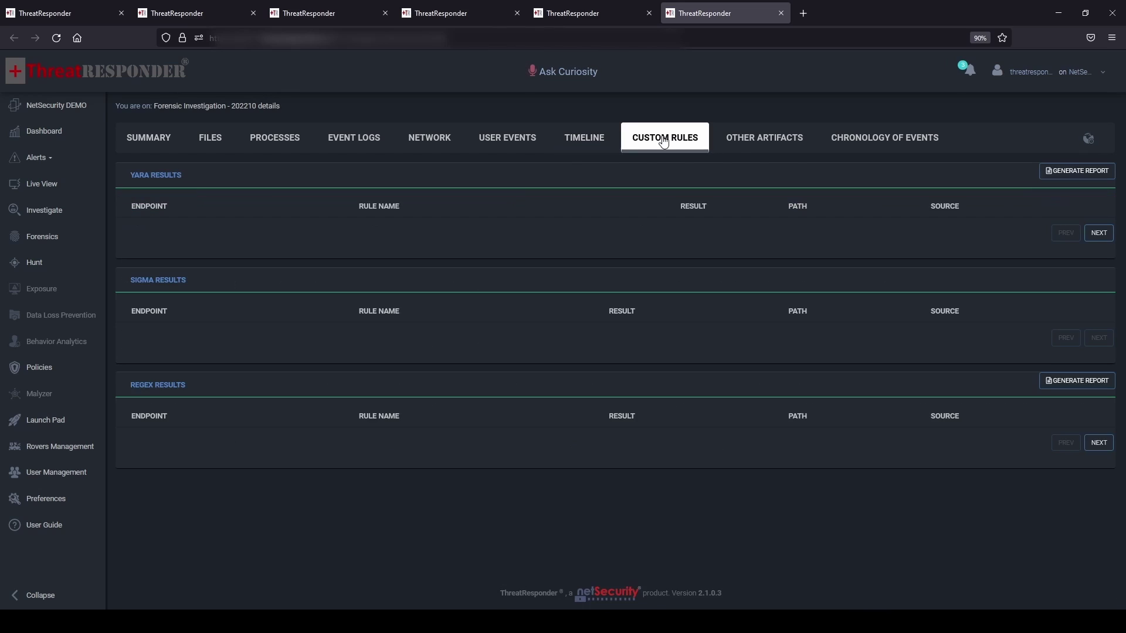
left_click(752, 143)
left_click(865, 137)
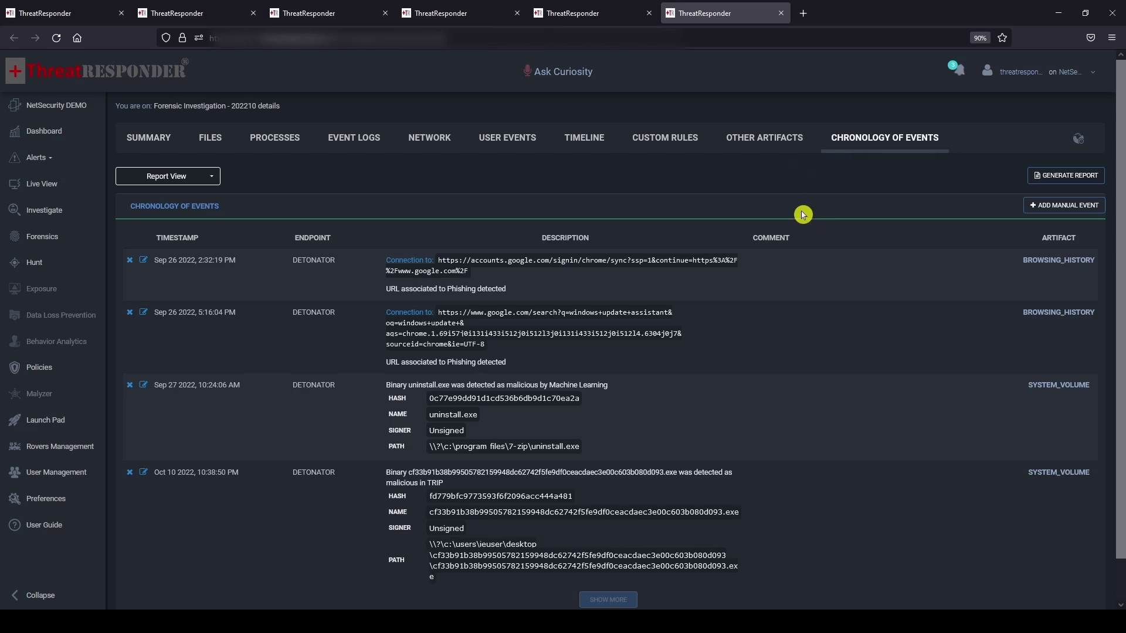
scroll(614, 385, "down", 1)
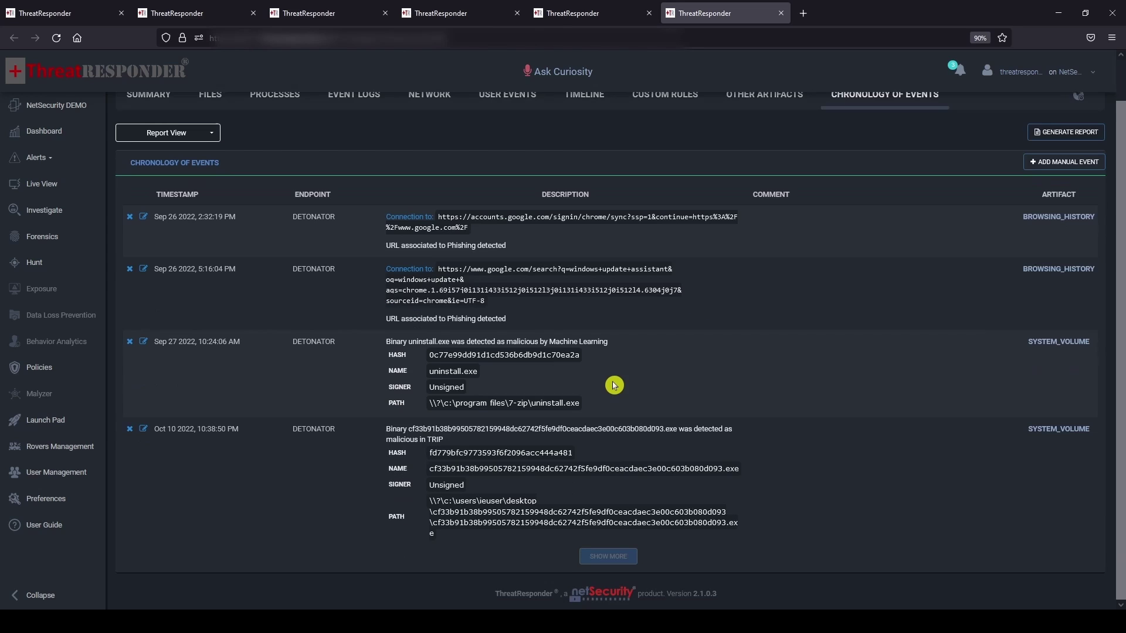
scroll(614, 386, "up", 1)
left_click(149, 141)
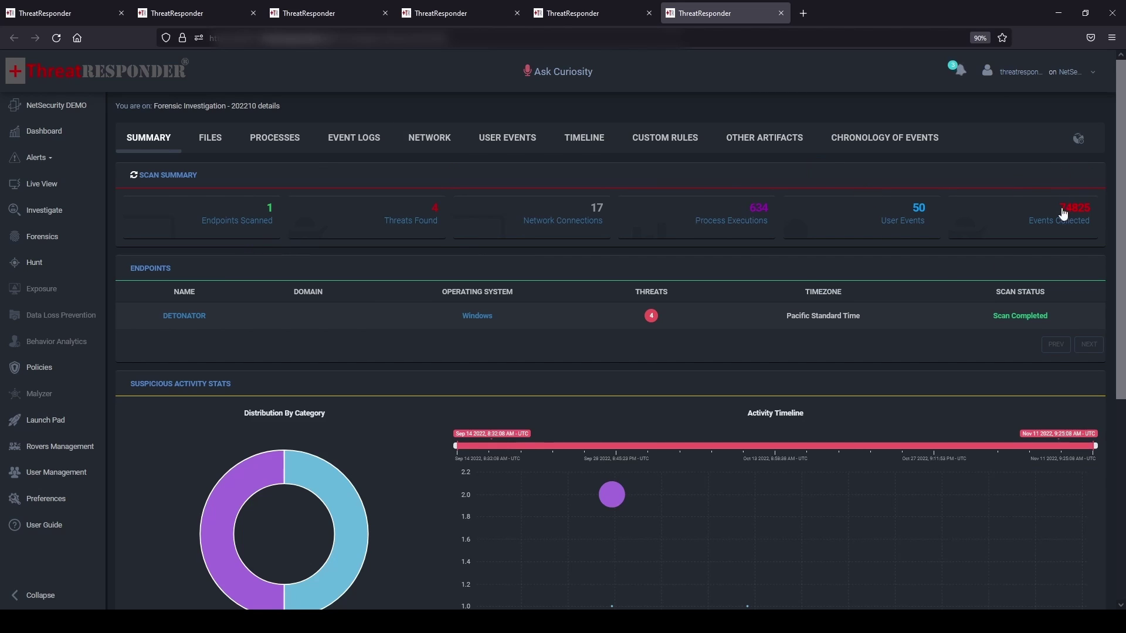
scroll(798, 281, "down", 5)
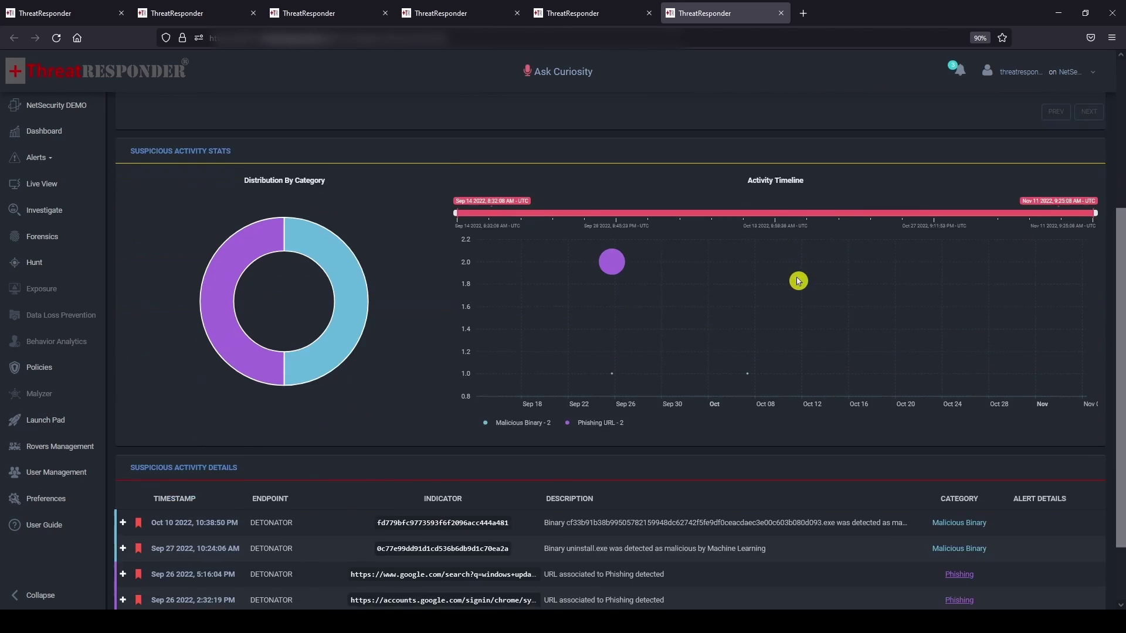